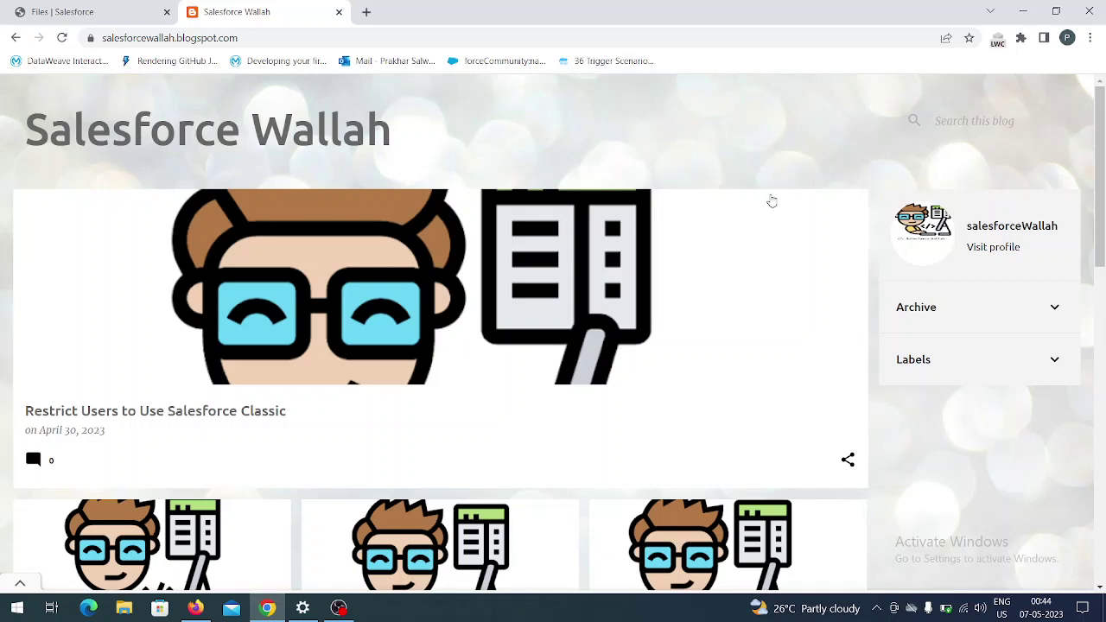
# - Log in to Salesforce at login.salesforce.com in a new Chrome tab using the saved username
pyautogui.click(367, 17)
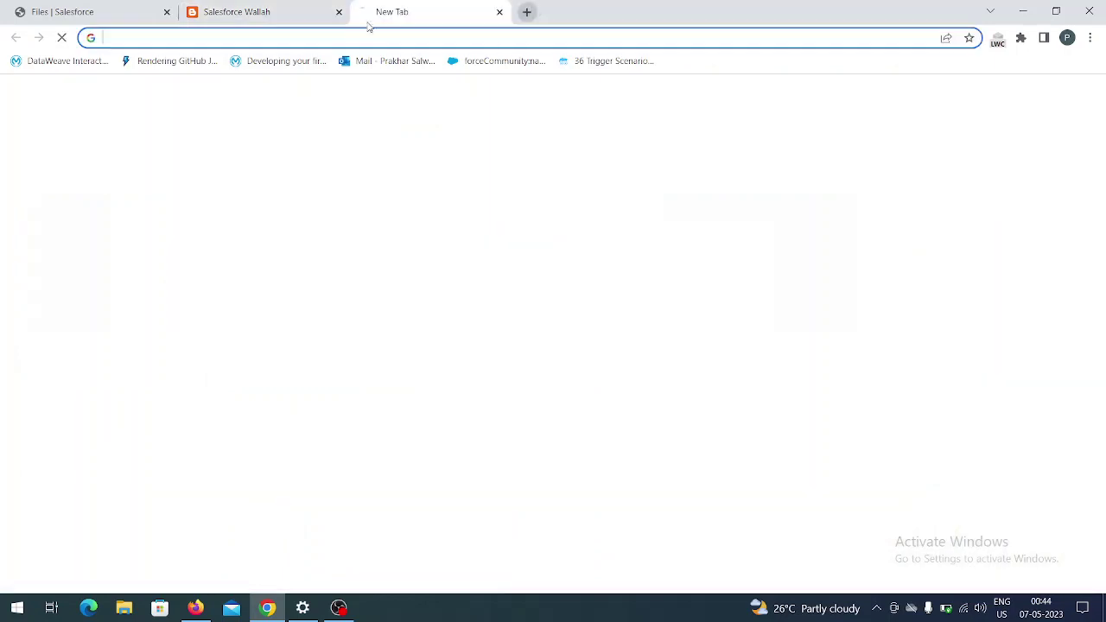
pyautogui.write('login.salesforce.com')
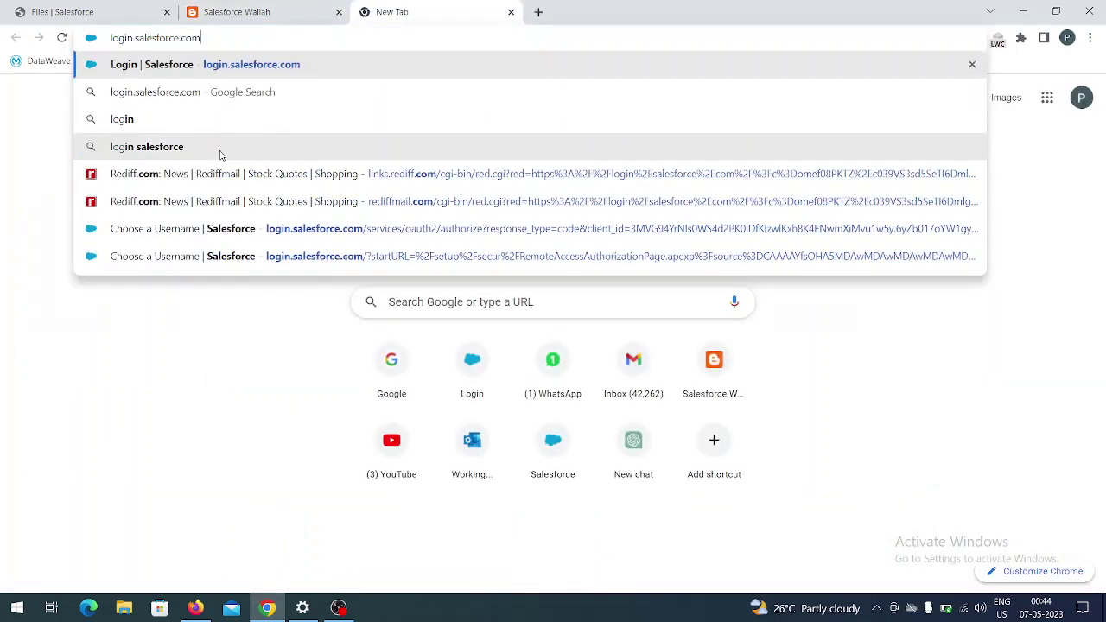
pyautogui.press('Return')
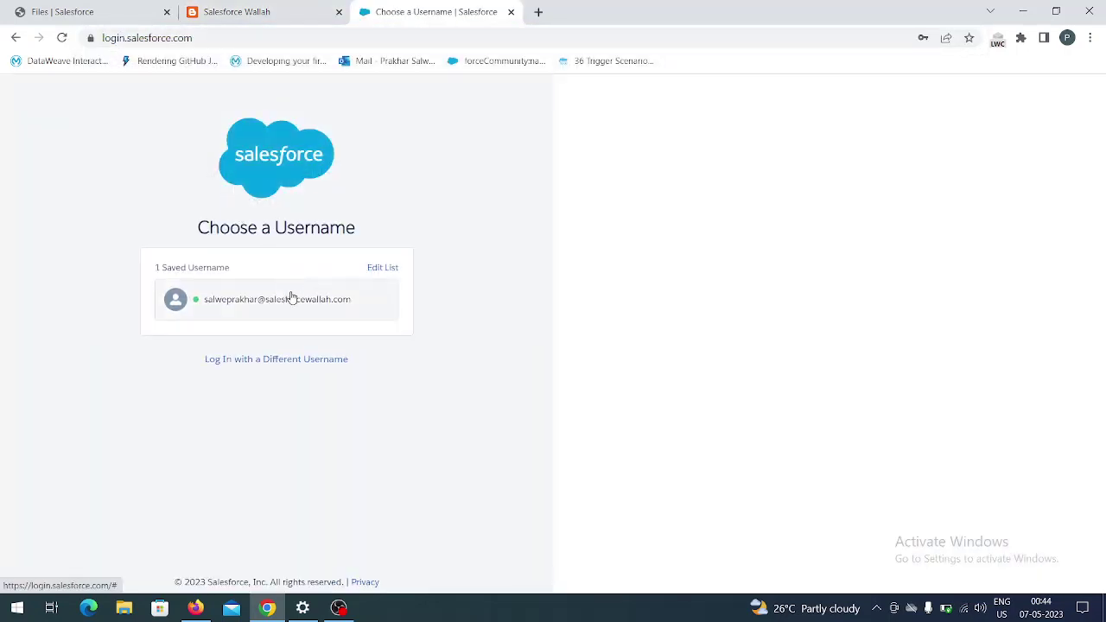
pyautogui.click(289, 296)
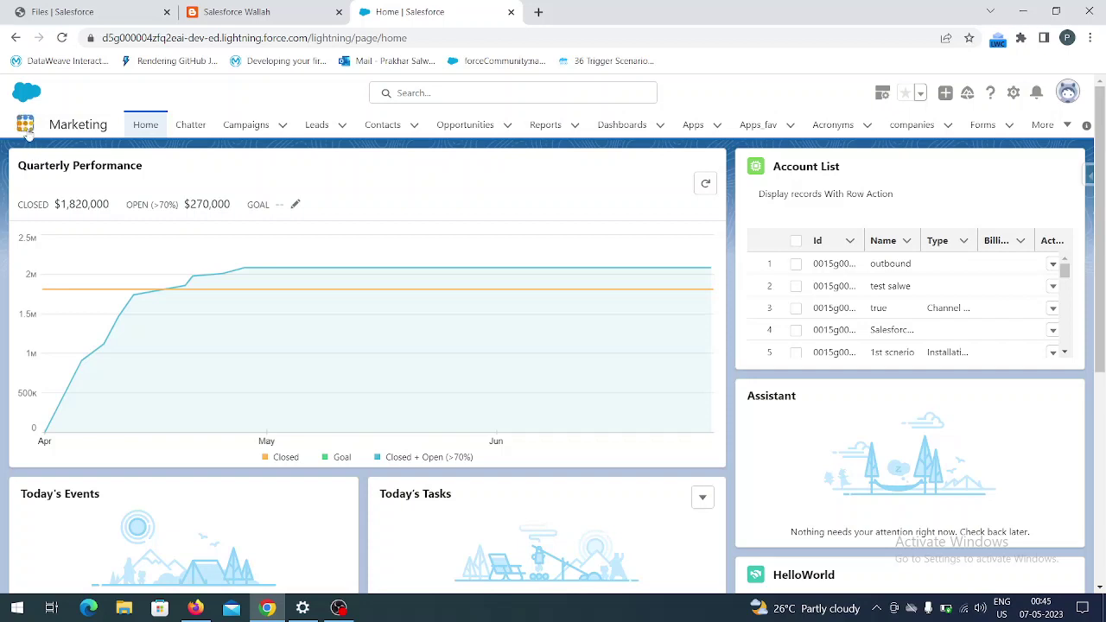
# - Open Files through the App Launcher and upload the image 2.png
pyautogui.click(27, 130)
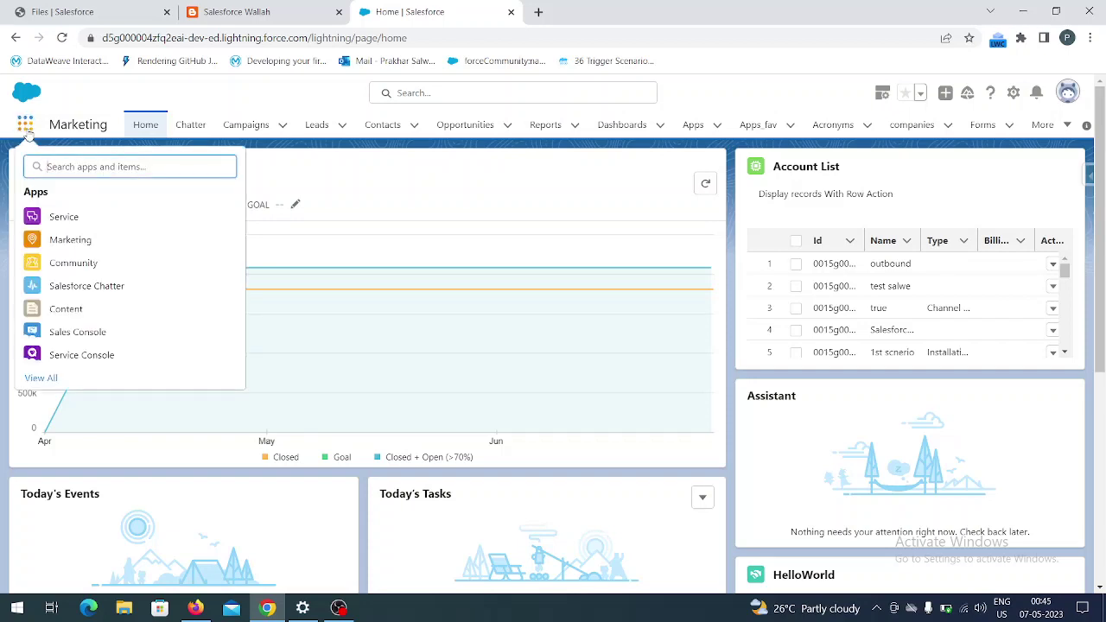
pyautogui.write('files')
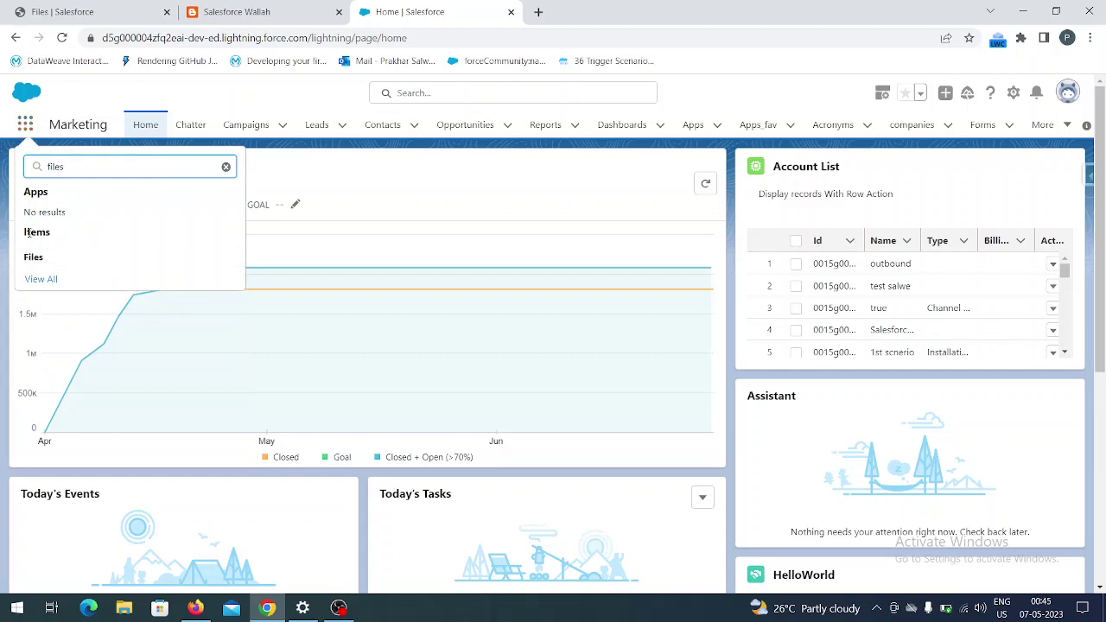
pyautogui.click(32, 257)
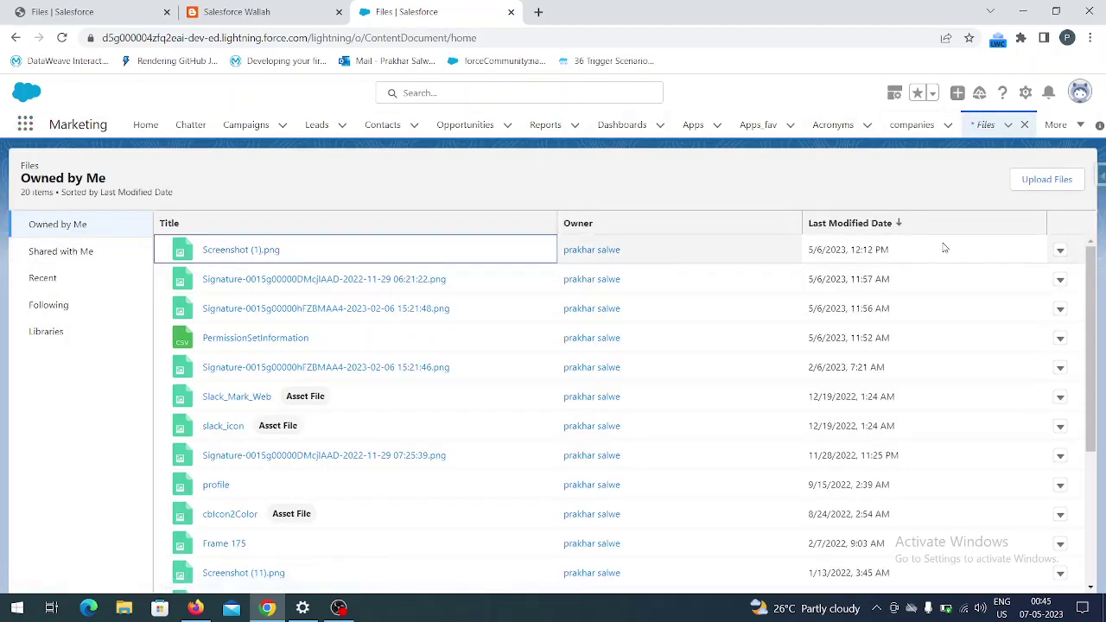
pyautogui.click(1046, 179)
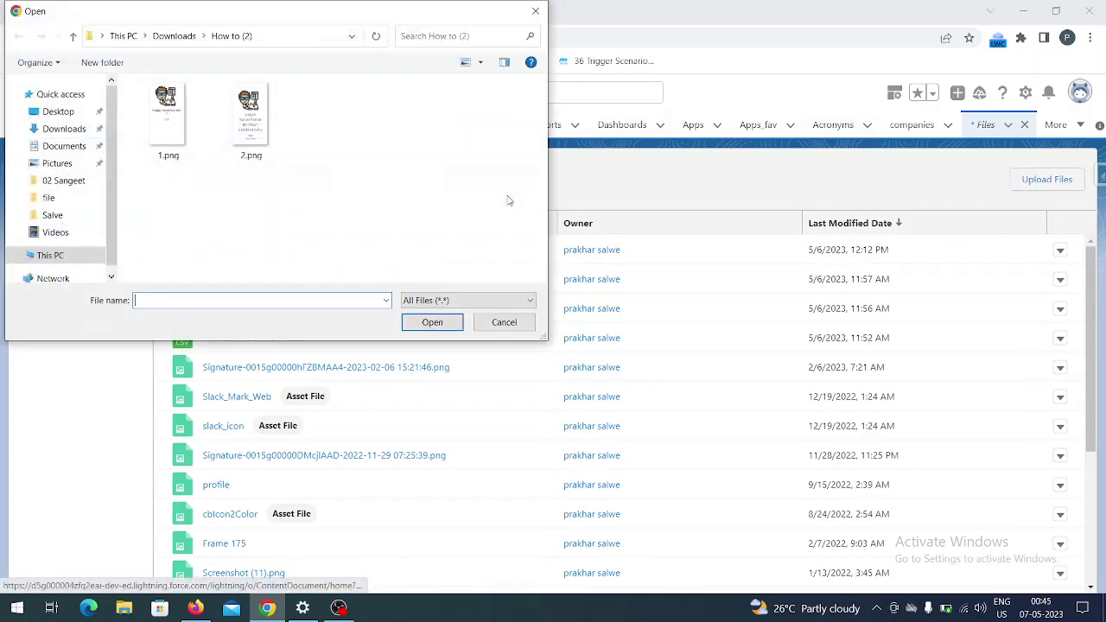
pyautogui.click(252, 125)
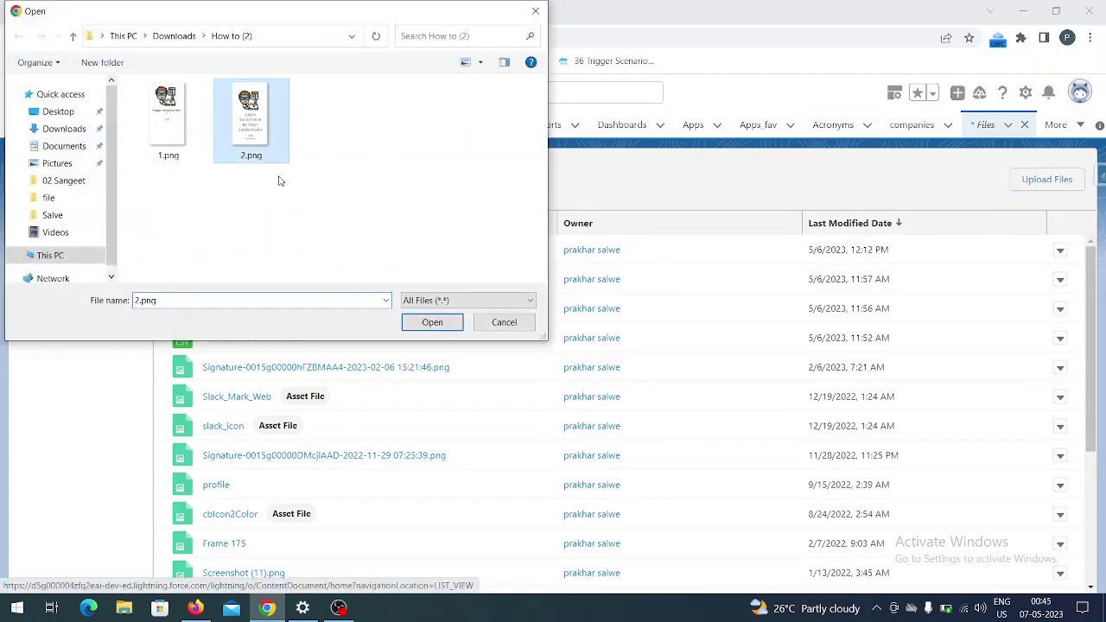
pyautogui.click(432, 326)
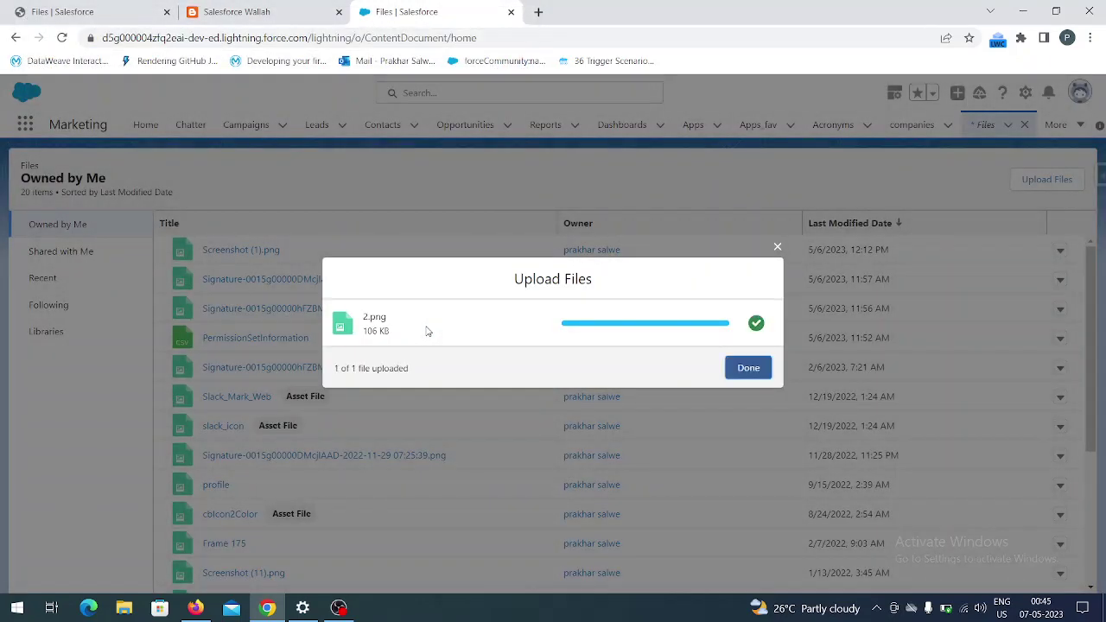
pyautogui.click(746, 367)
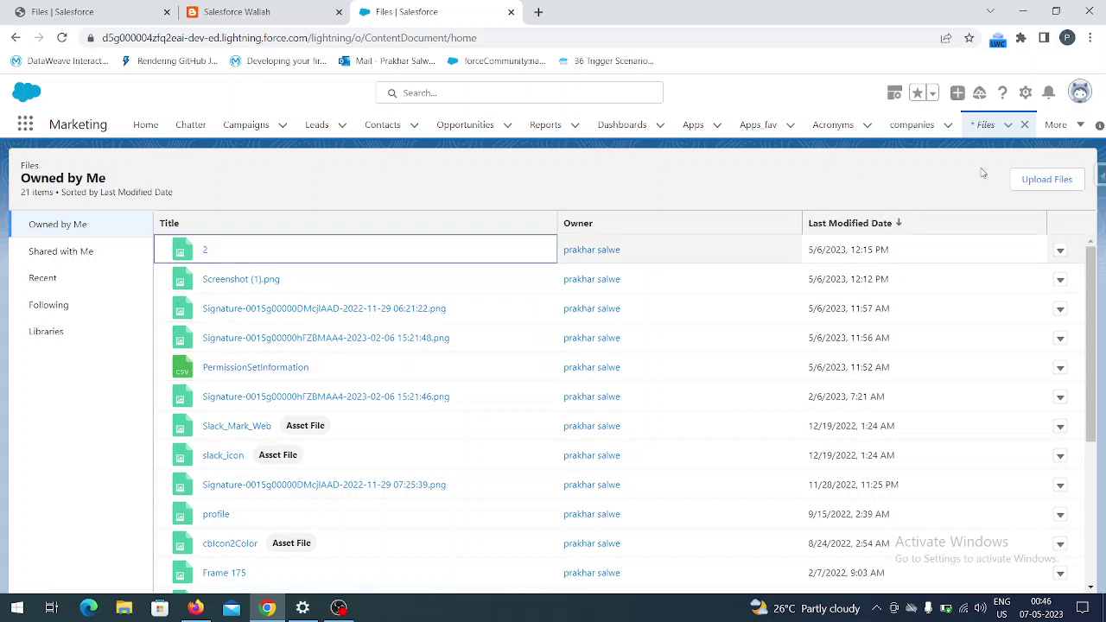
# - Open Setup in a new tab and filter Quick Find with 'conte'
pyautogui.click(1025, 92)
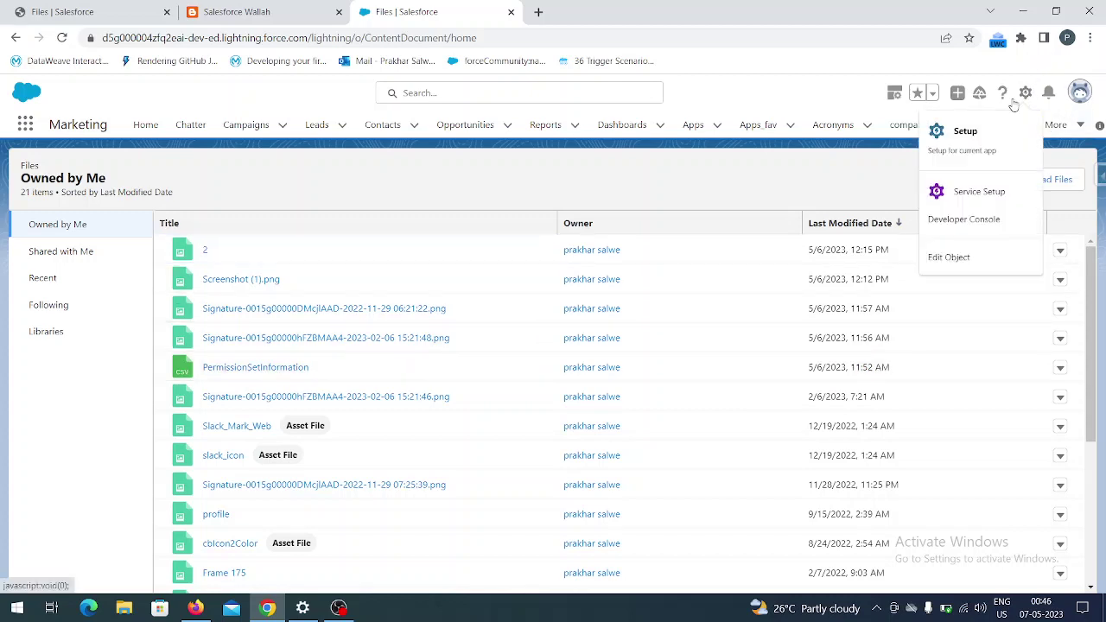
pyautogui.click(971, 146)
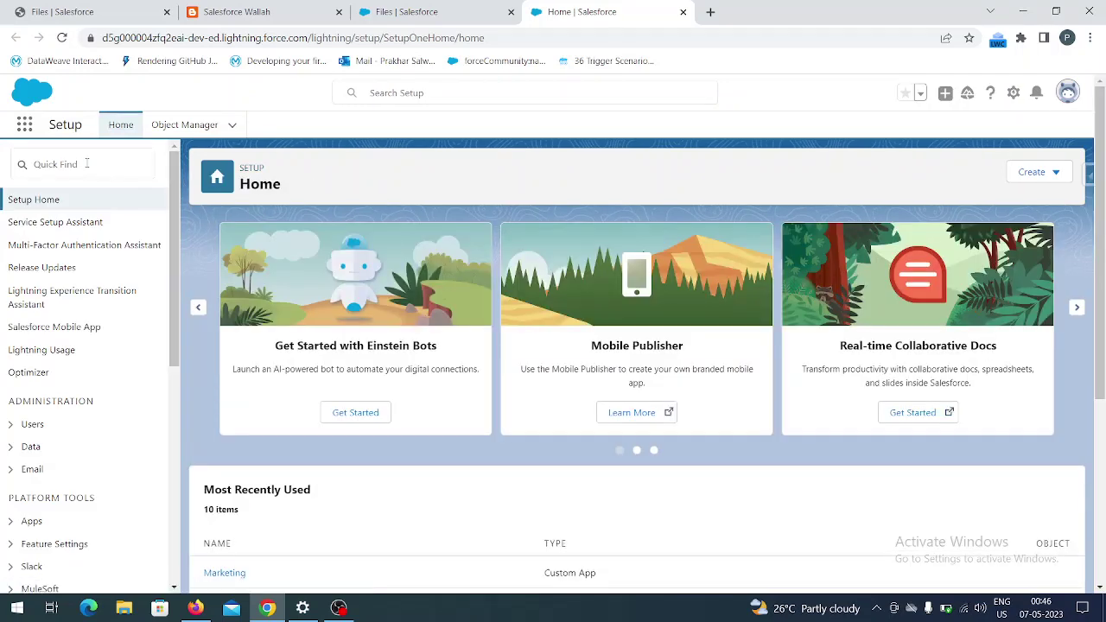
pyautogui.click(44, 164)
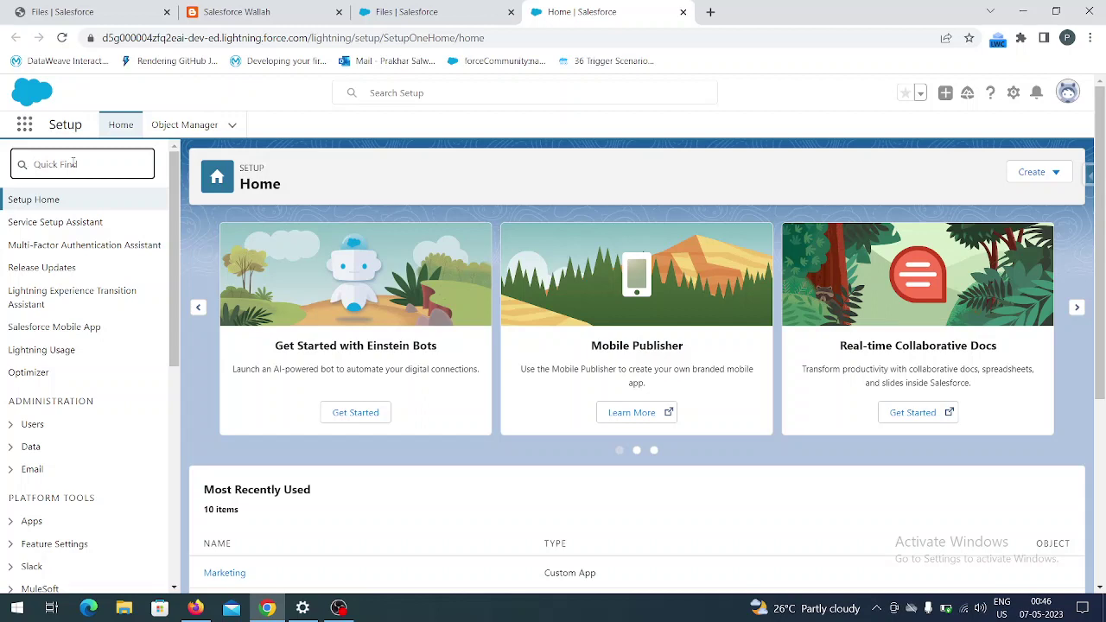
pyautogui.write('conte')
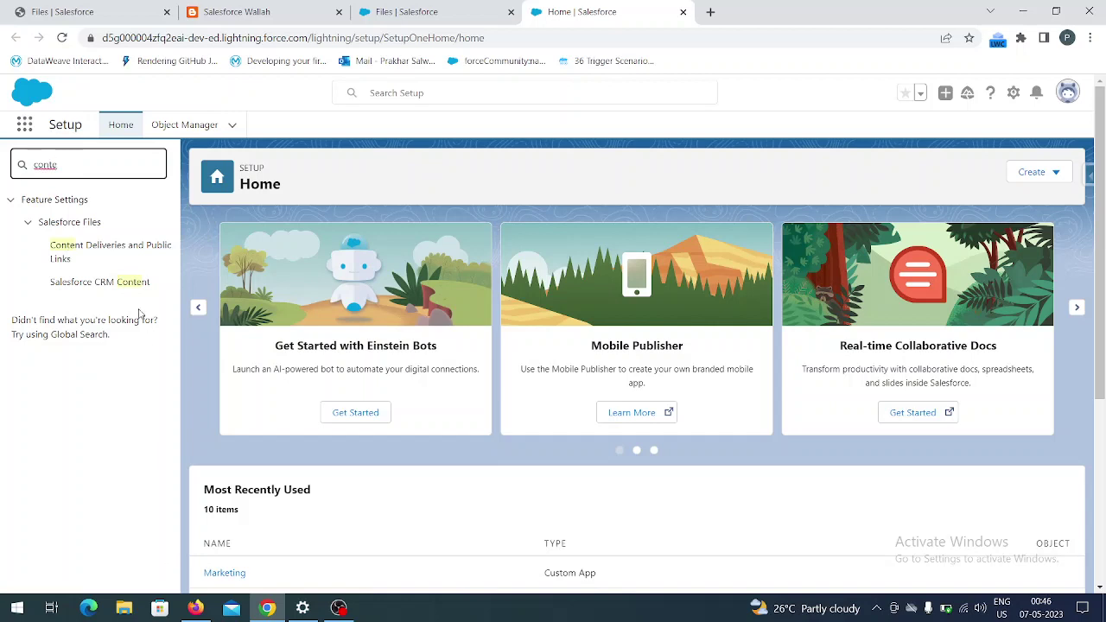
# - Check the Enable checkboxes under Content Deliveries and Public Links, then return to the Files tab
pyautogui.click(114, 248)
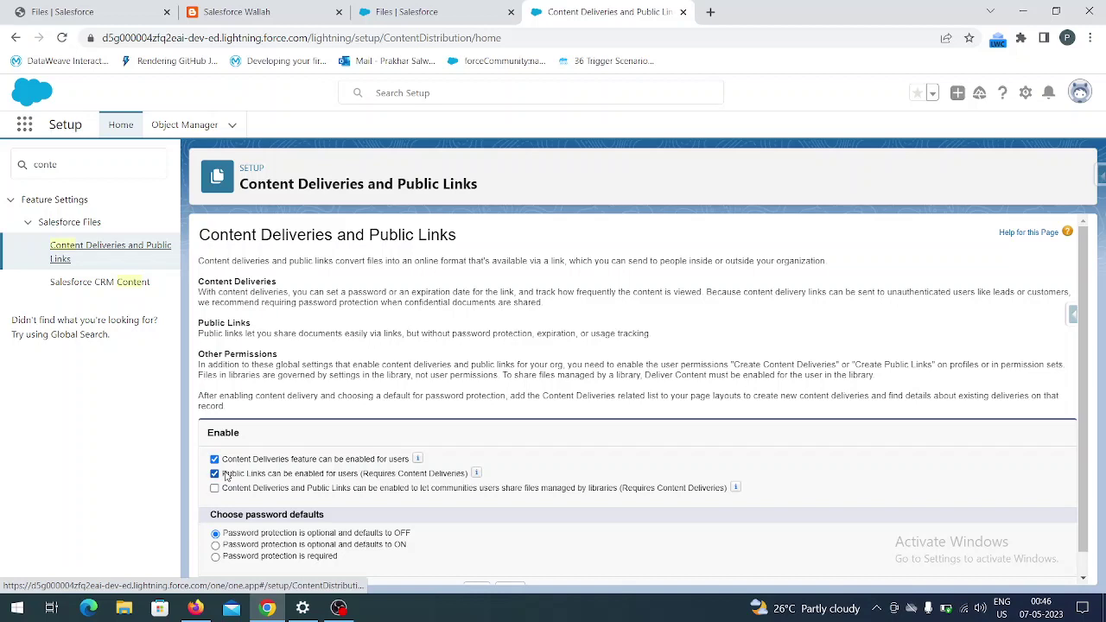
pyautogui.scroll(-1, 227, 476)
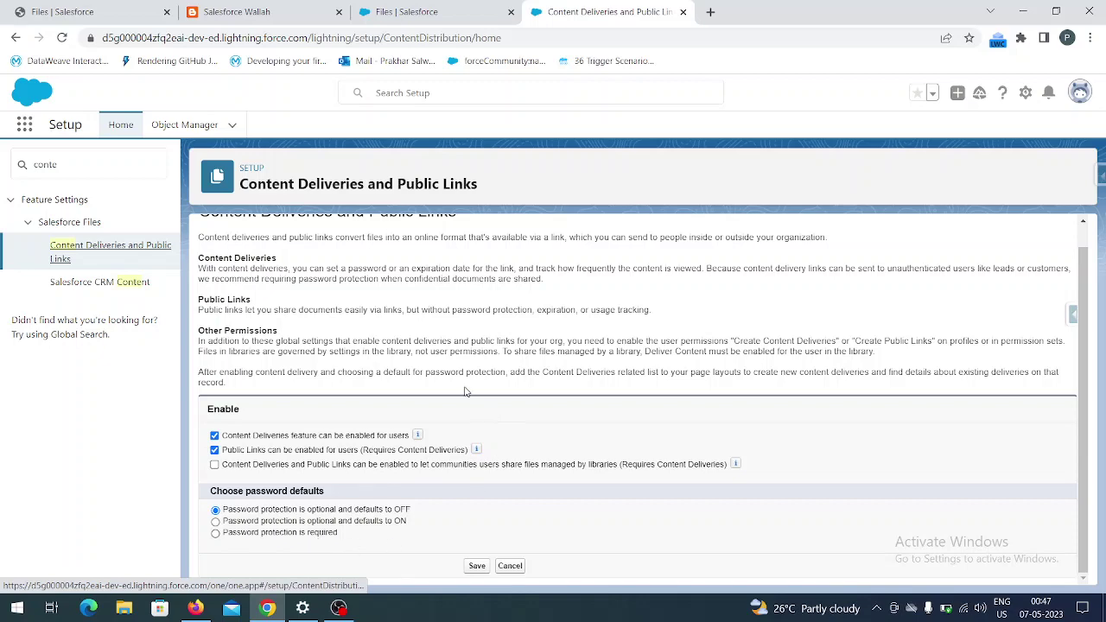
pyautogui.click(399, 18)
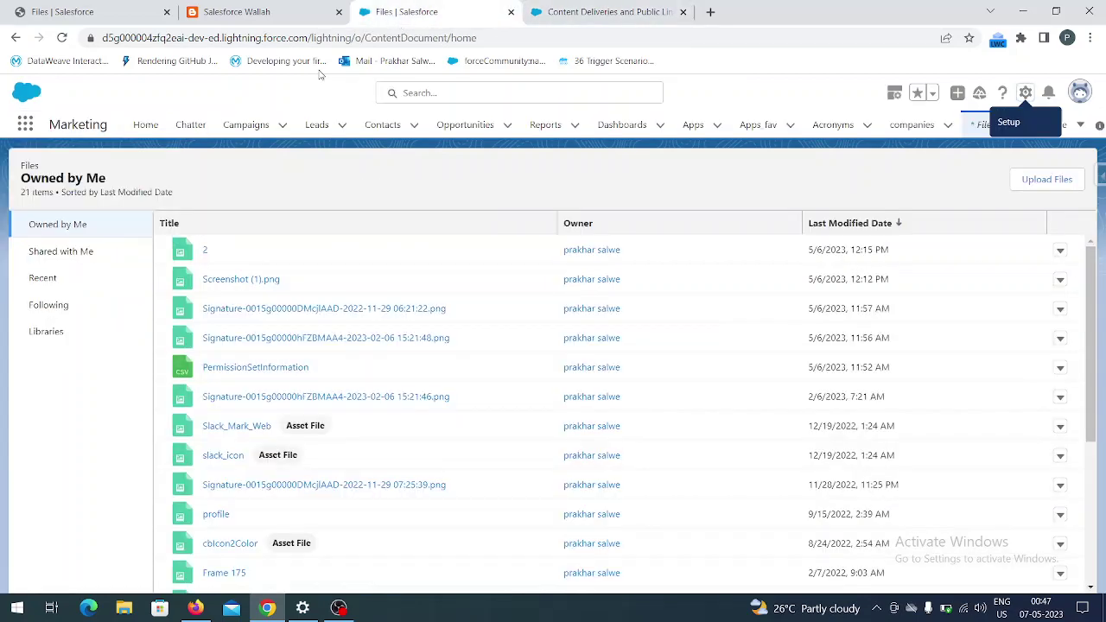
# - Create and copy an unrestricted public link for file 2, then switch to Firefox
pyautogui.click(1061, 252)
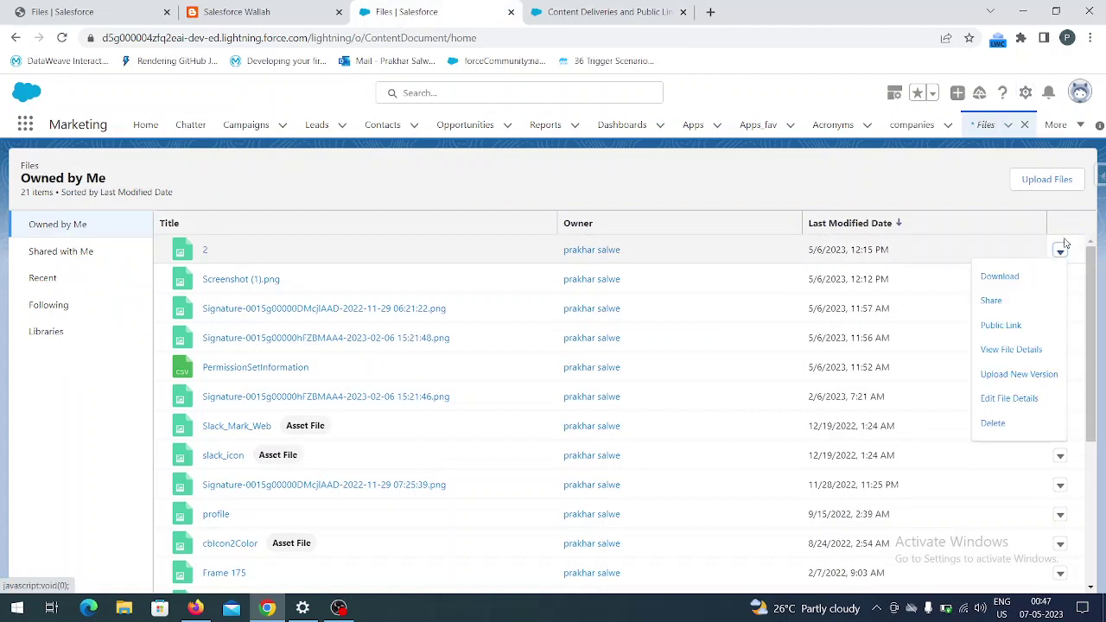
pyautogui.click(1020, 327)
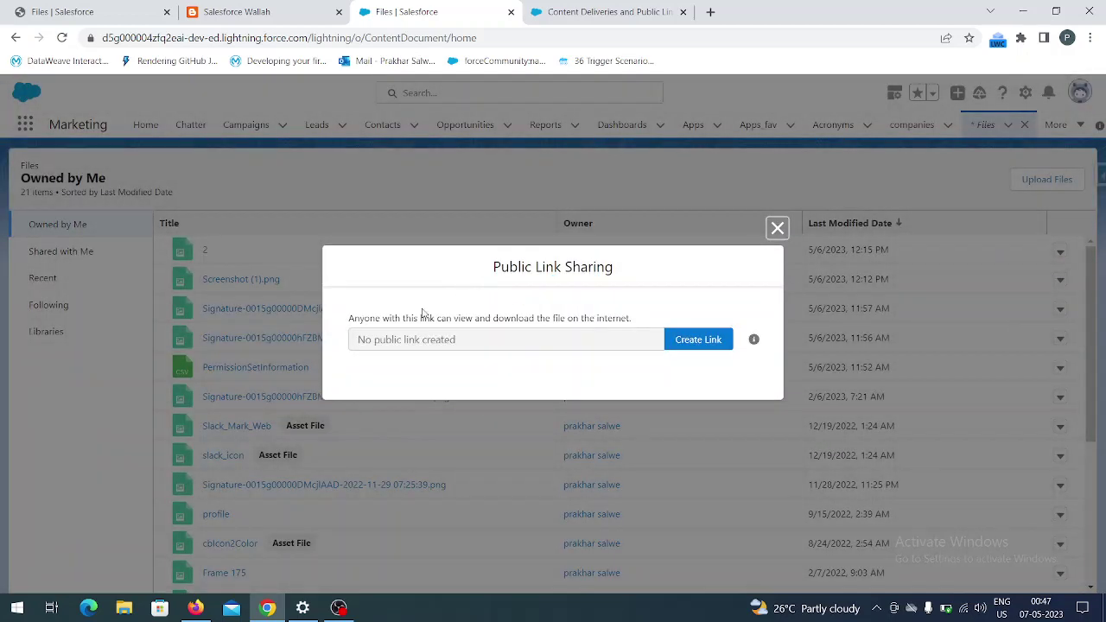
pyautogui.click(707, 342)
pyautogui.click(748, 374)
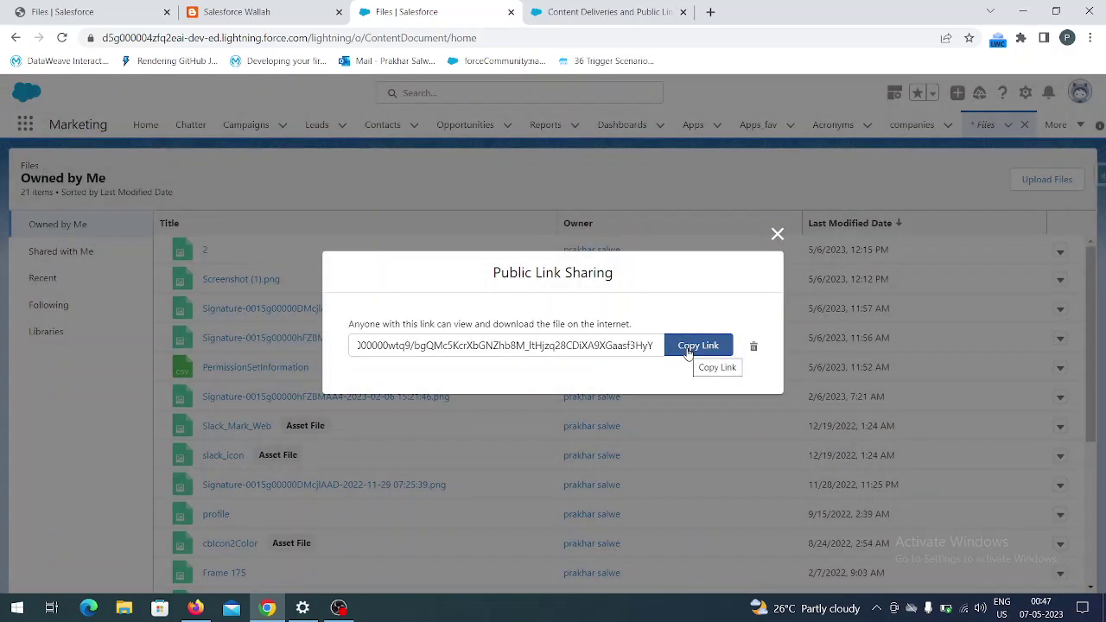
pyautogui.click(689, 348)
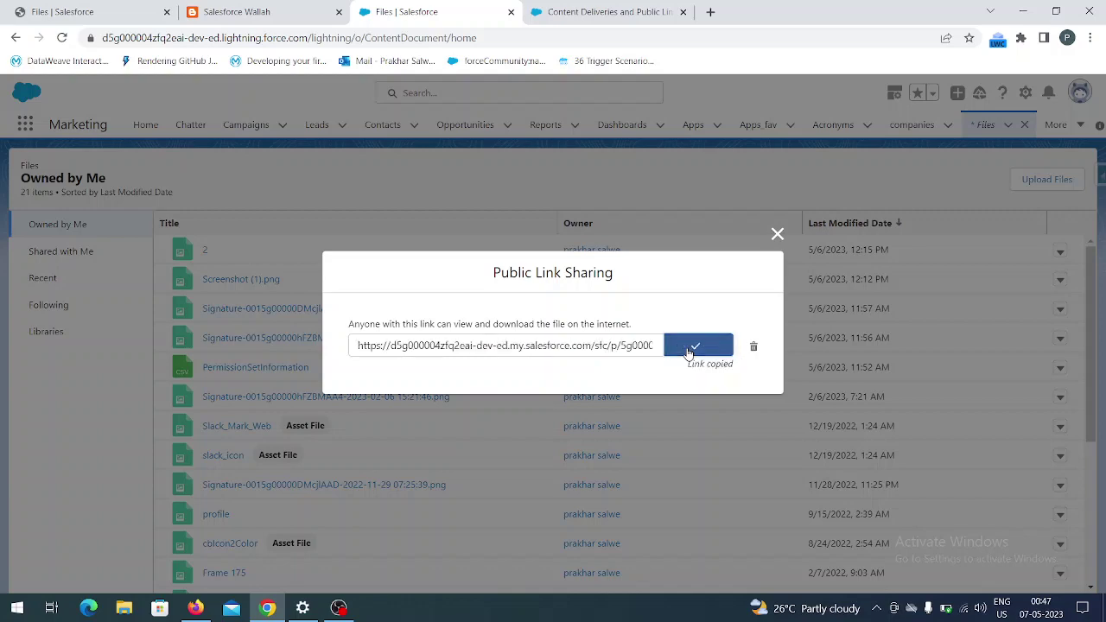
pyautogui.click(198, 609)
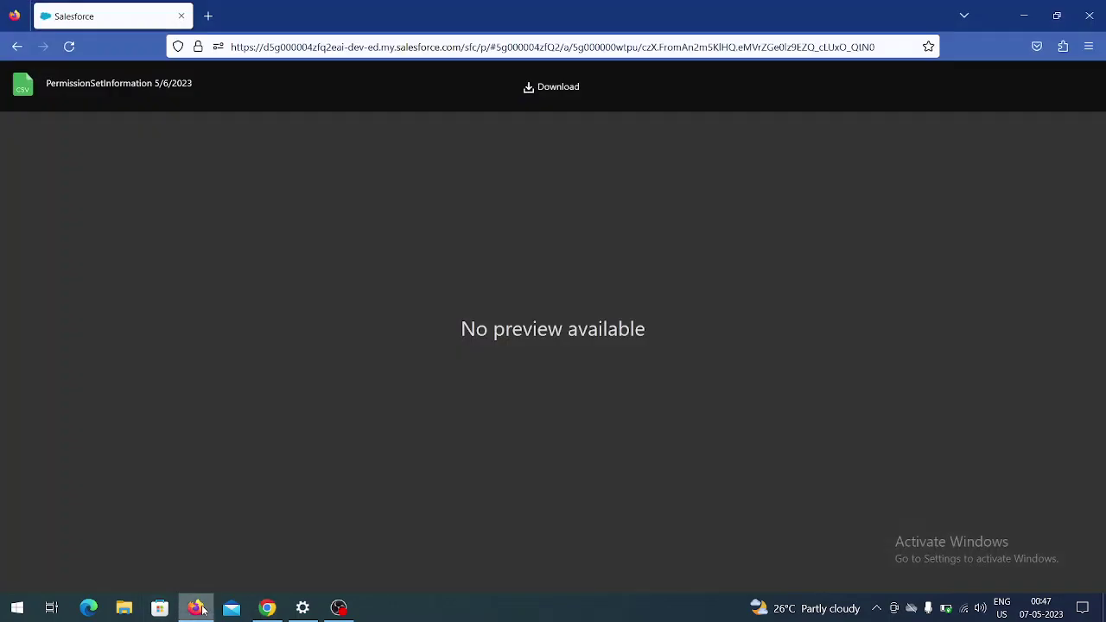
# - Paste the public link into a new Firefox tab, view the image preview, then close that tab
pyautogui.click(208, 17)
pyautogui.hotkey('ctrl', 'v')
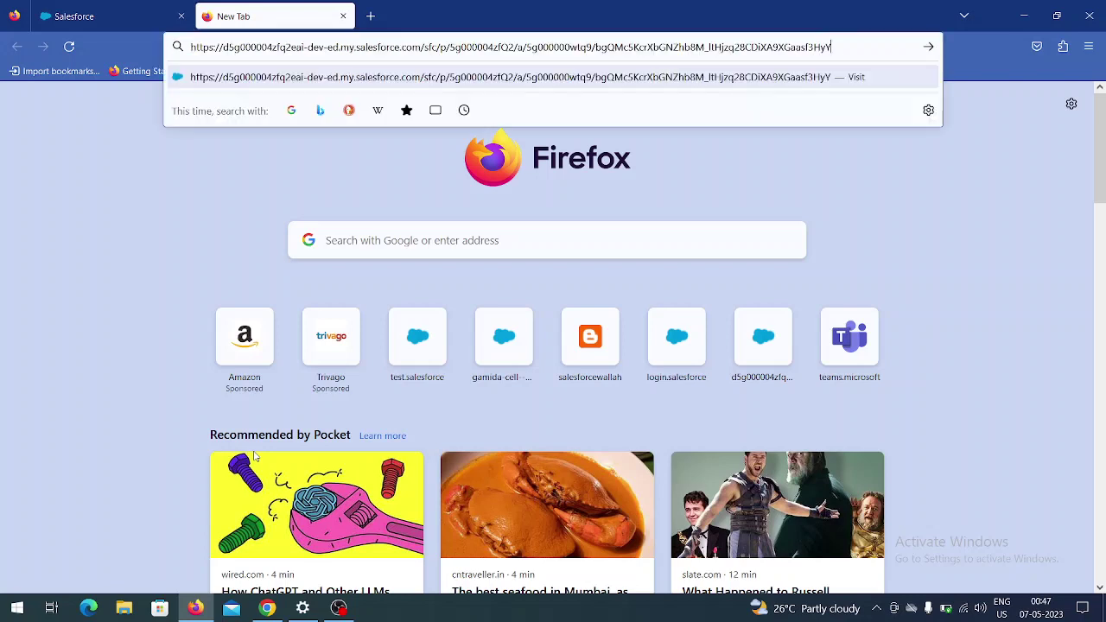
pyautogui.press('Return')
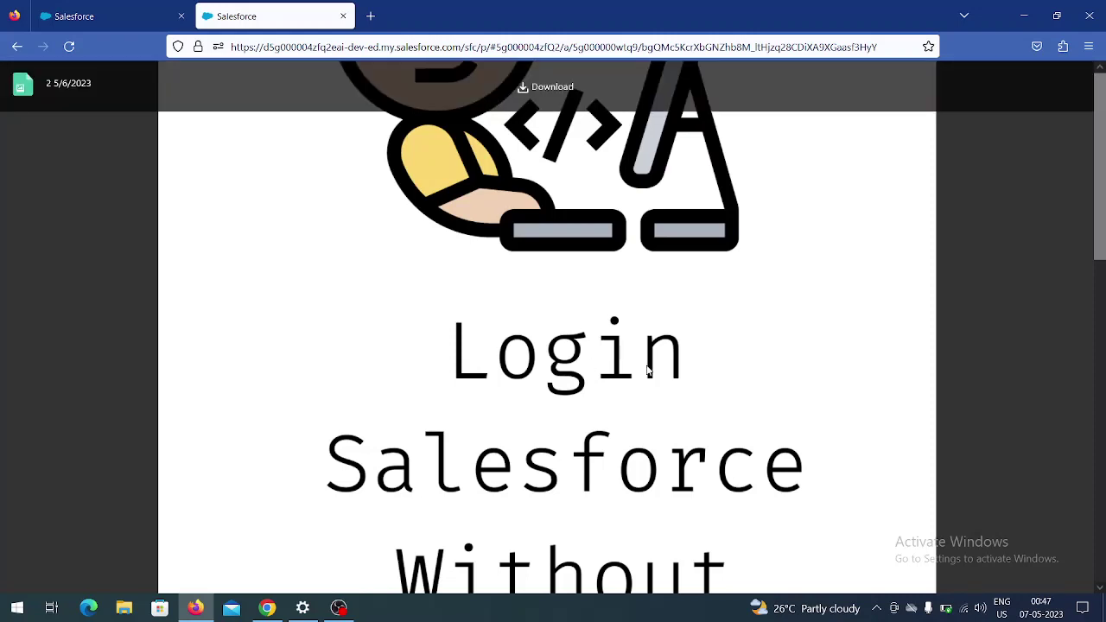
pyautogui.scroll(-5, 692, 259)
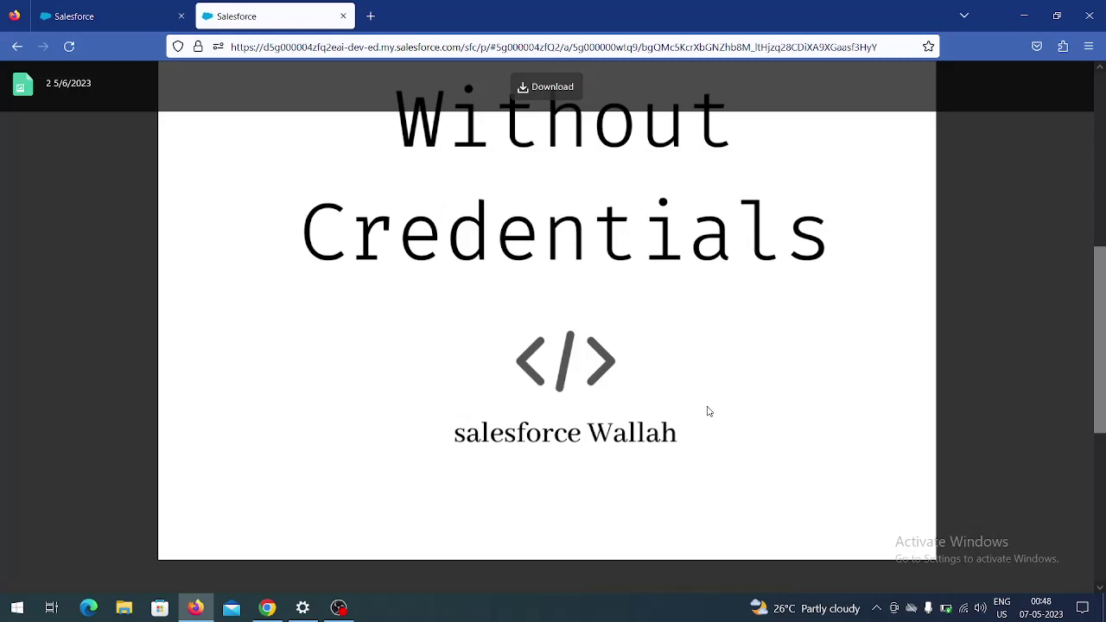
pyautogui.scroll(2, 263, 65)
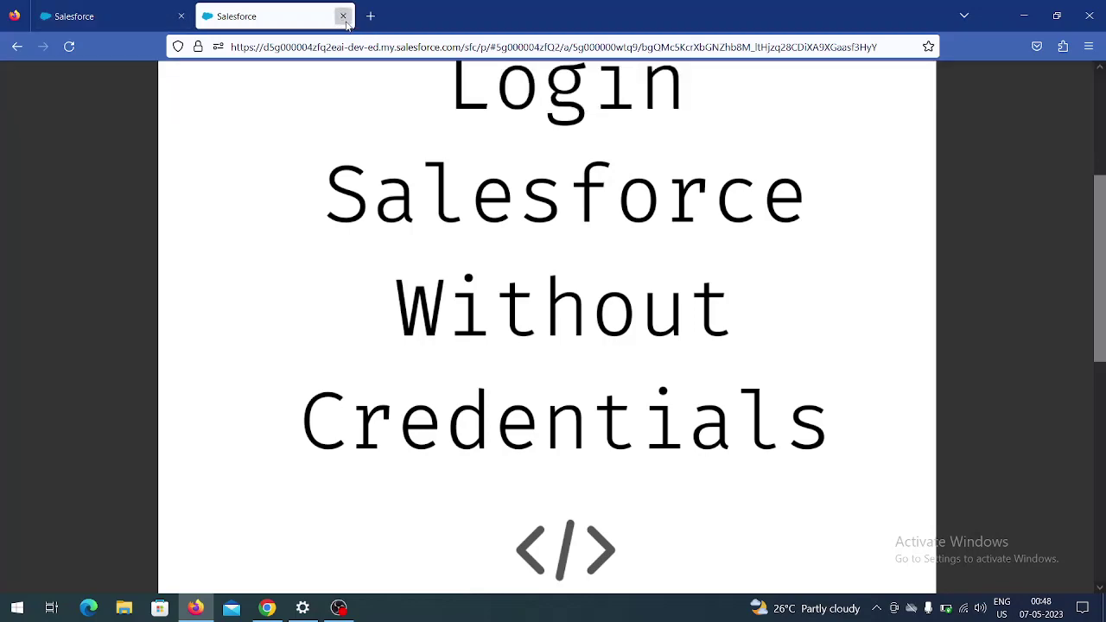
pyautogui.click(341, 15)
# - Switch back to Chrome's Content Deliveries and Public Links Setup tab
pyautogui.hotkey('alt', 'Tab')
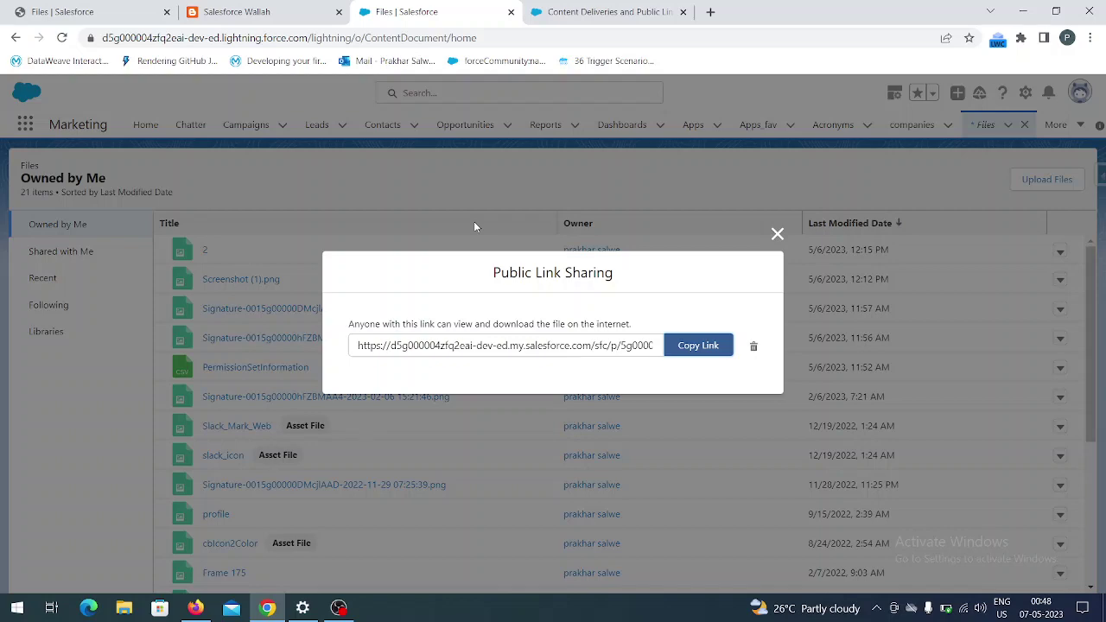
pyautogui.click(566, 13)
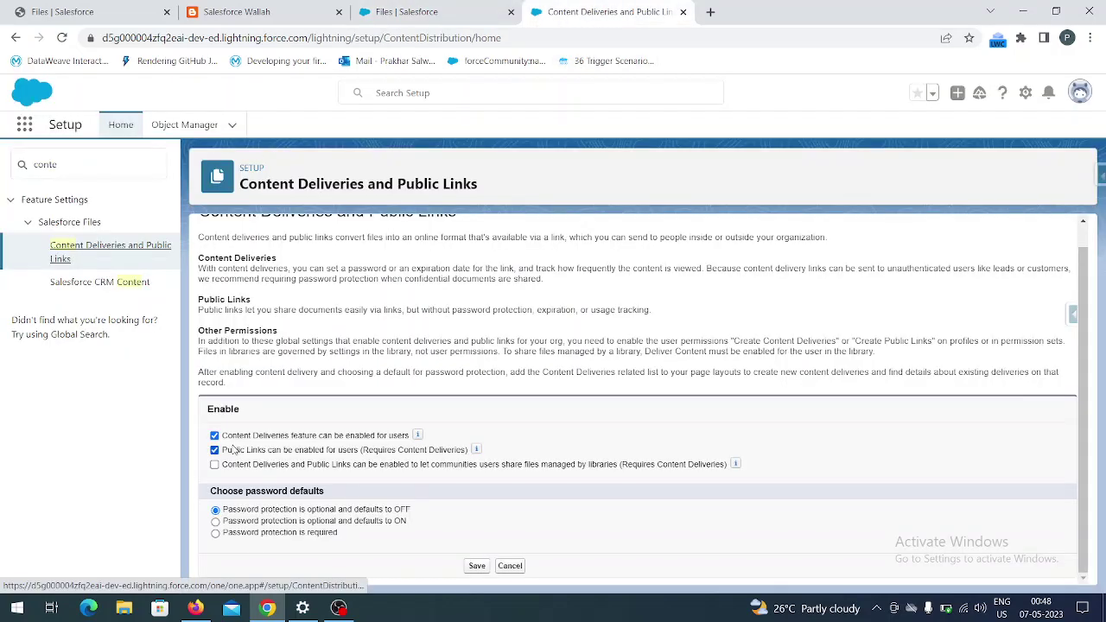